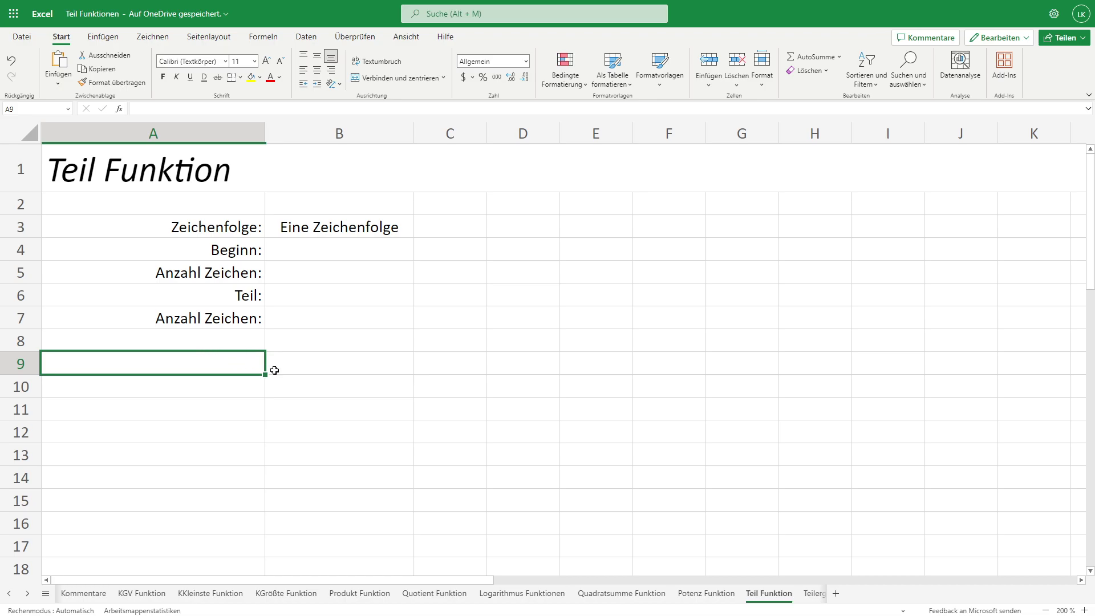
click(210, 231)
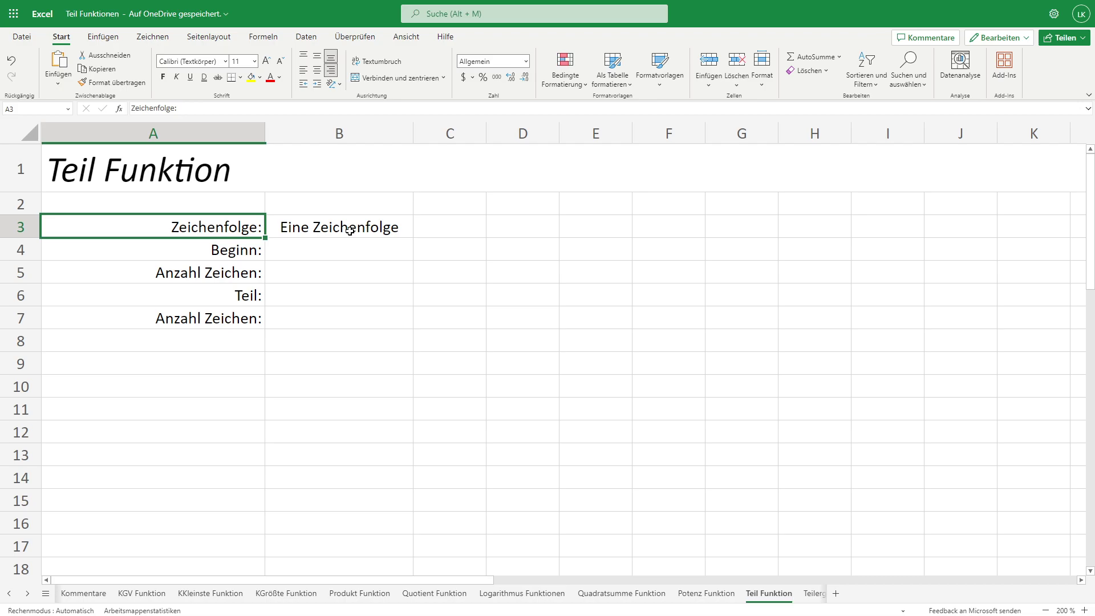
click(350, 231)
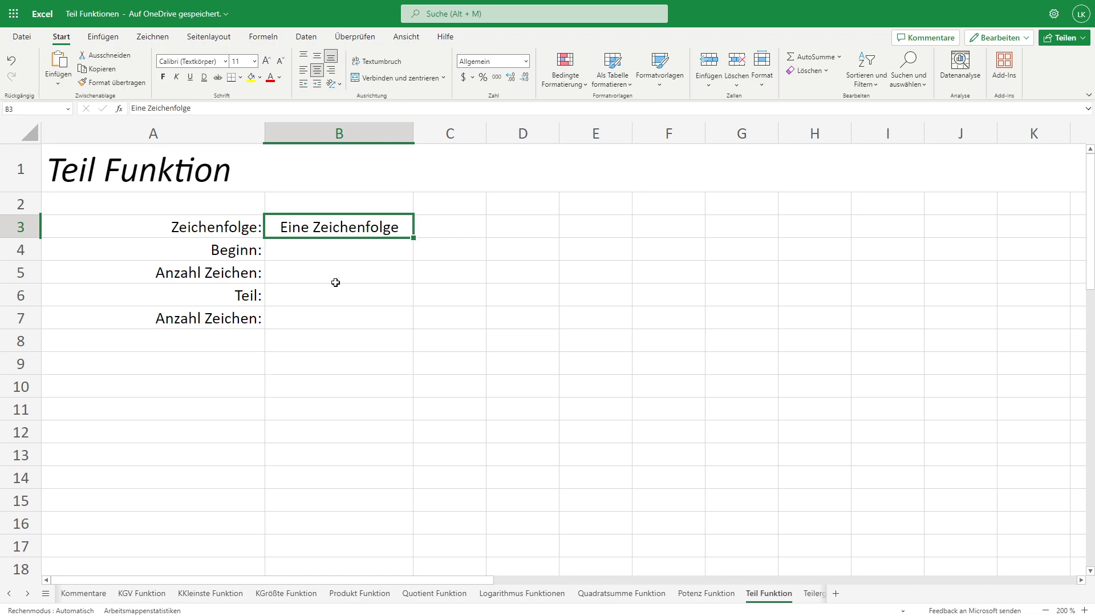
click(286, 257)
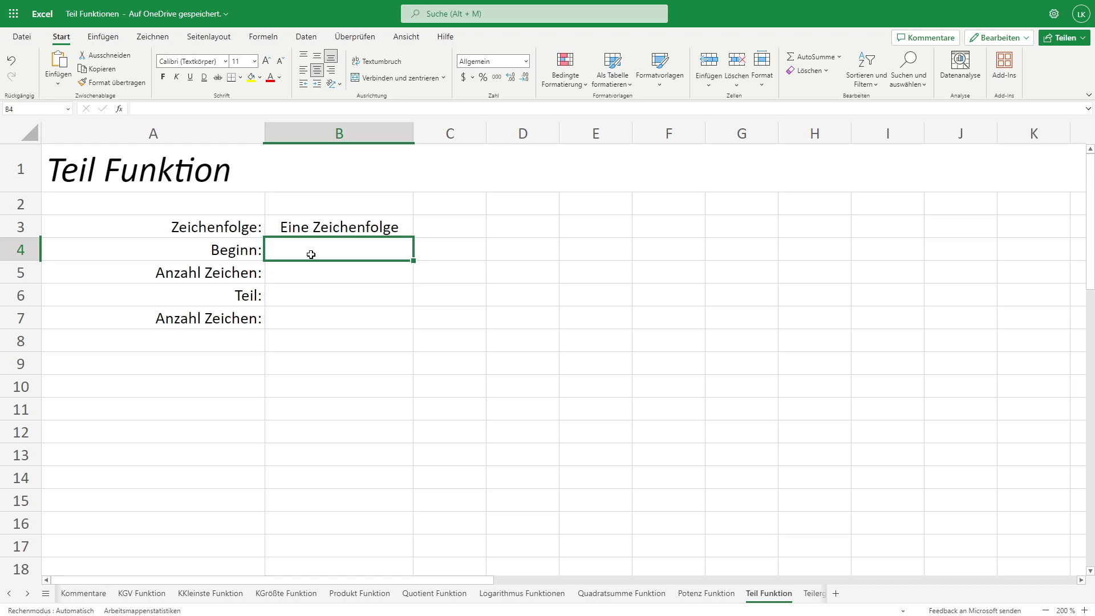
click(388, 274)
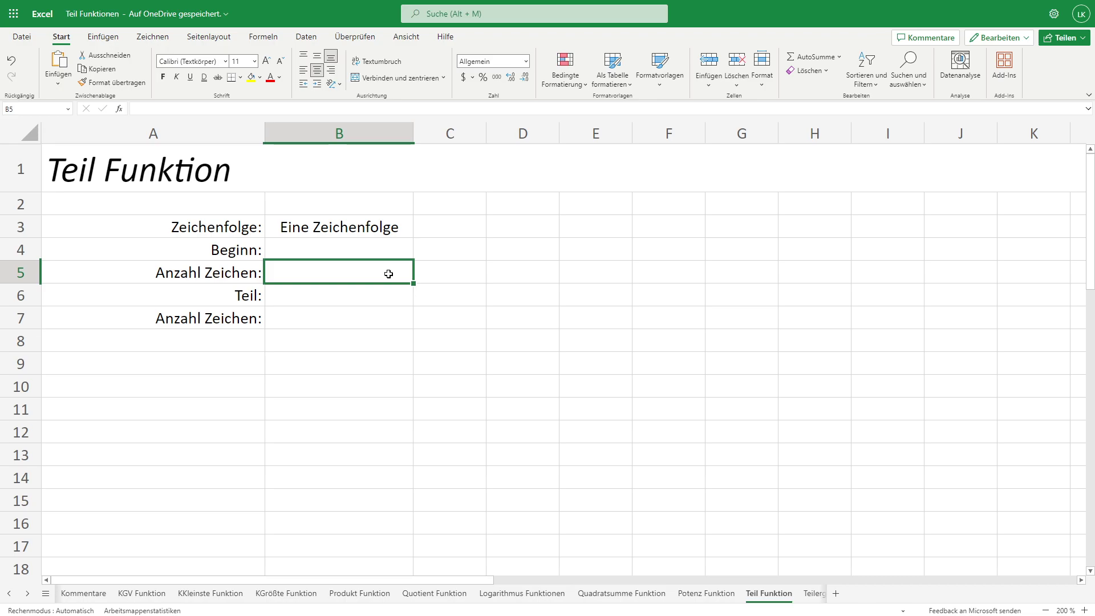
click(331, 251)
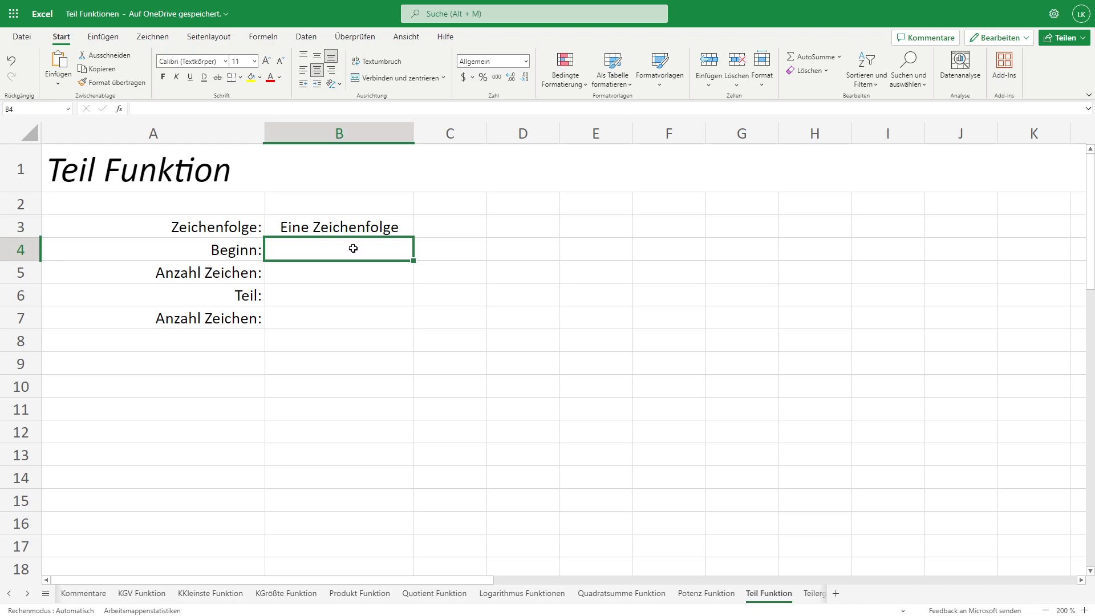
- Enter a start position of 4 in B4 and a character count of 6 in B5
text(4)
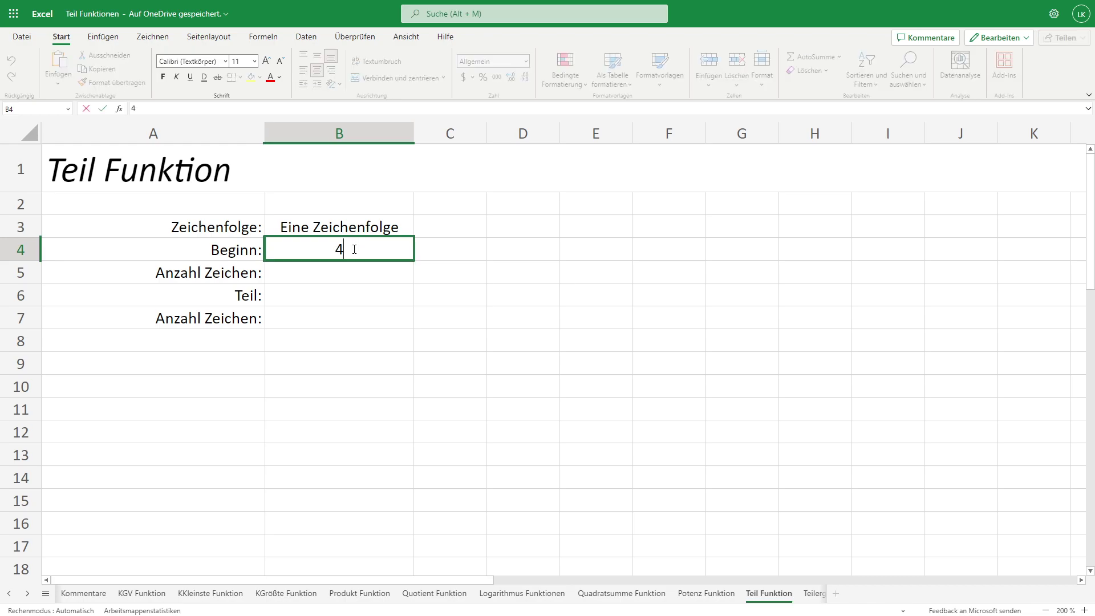
click(337, 281)
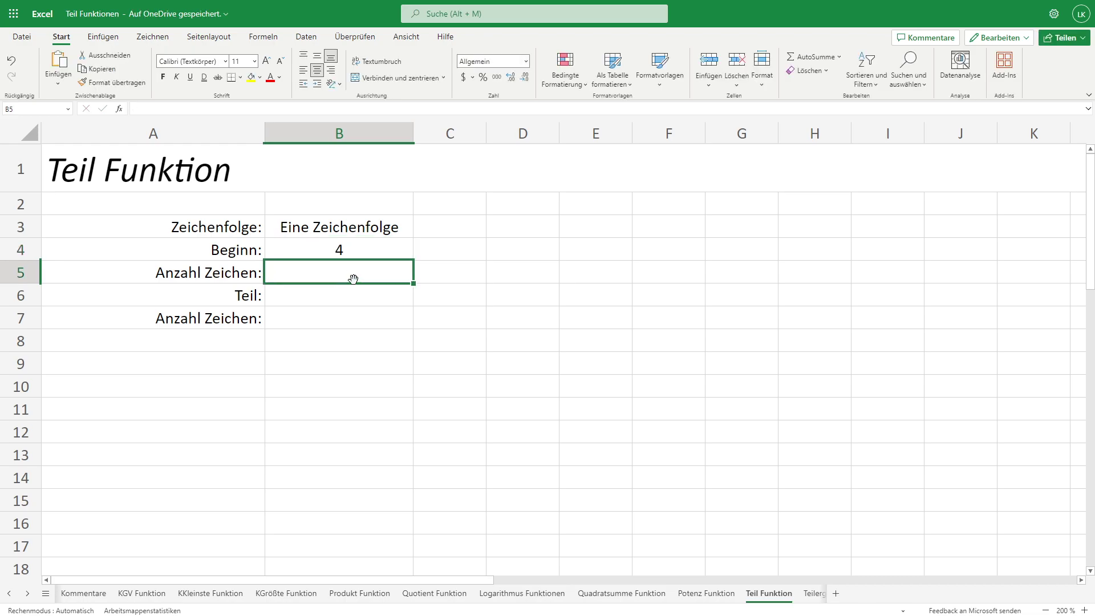
text(6)
click(379, 290)
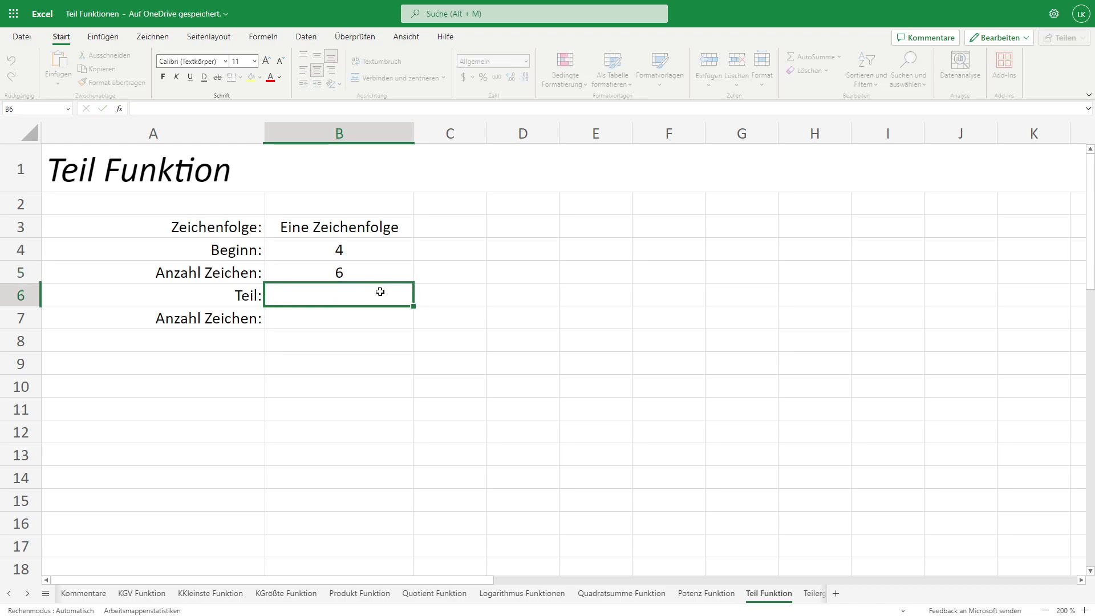
- Enter =TEIL(B3;B4;B5) in B6, returning 'e Zeic'
text(=)
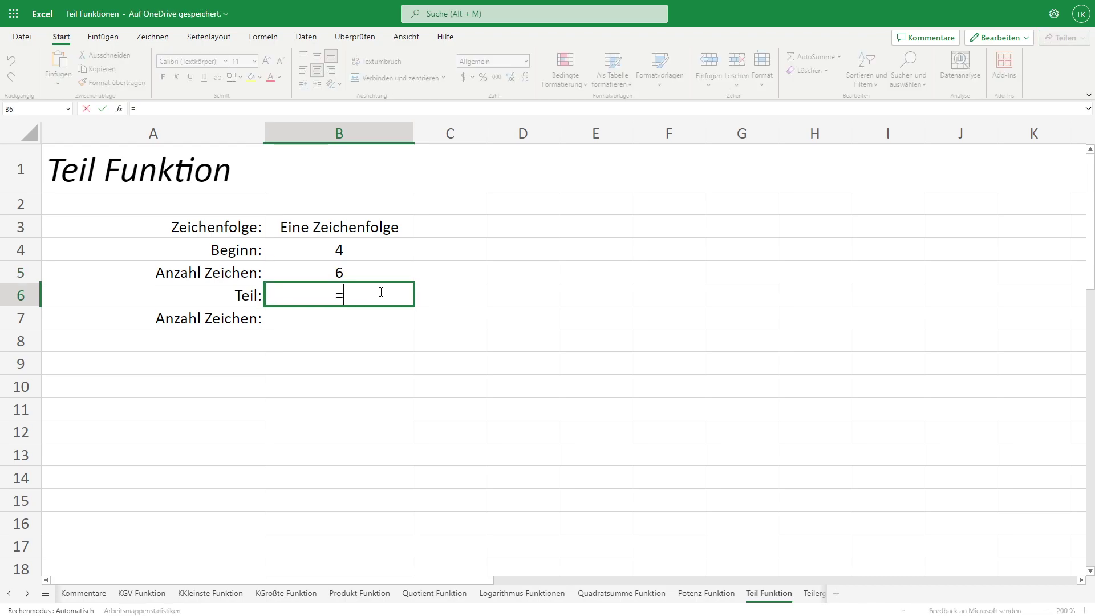
text(TEIL()
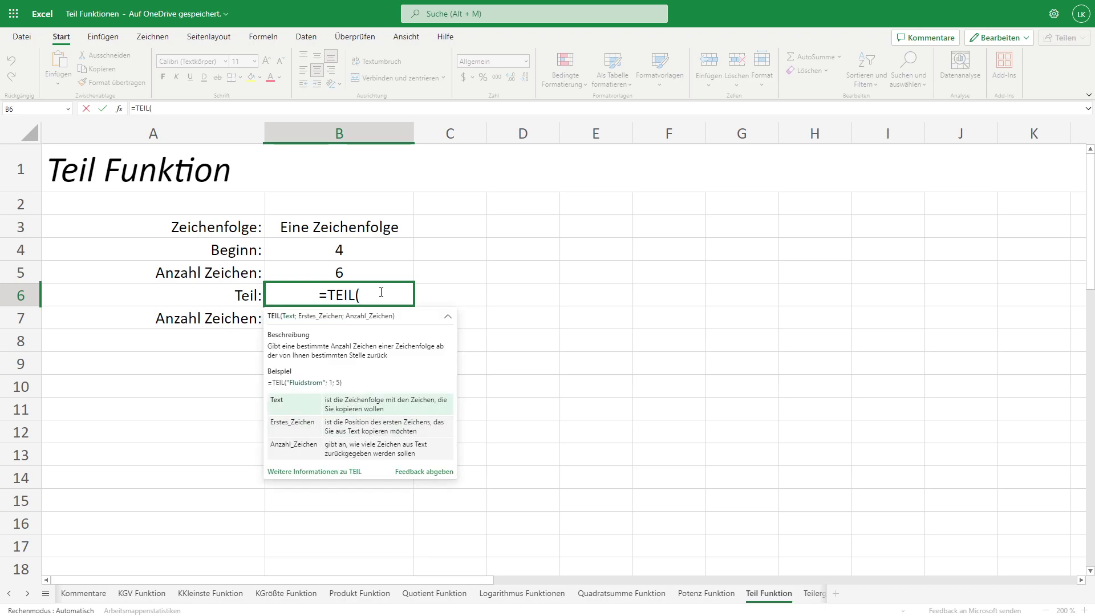
click(341, 231)
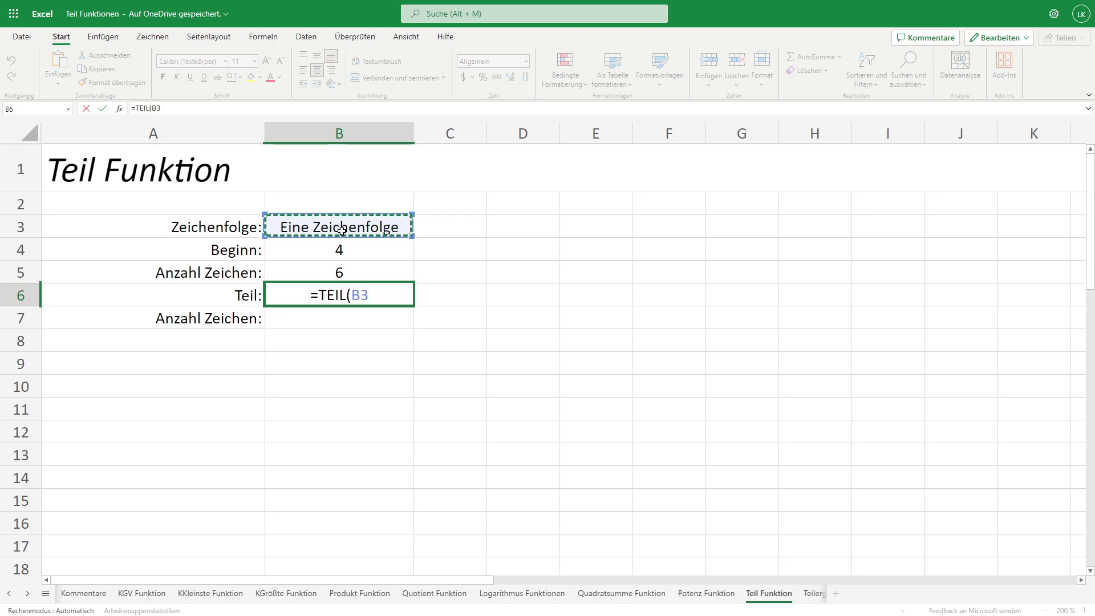
text(;)
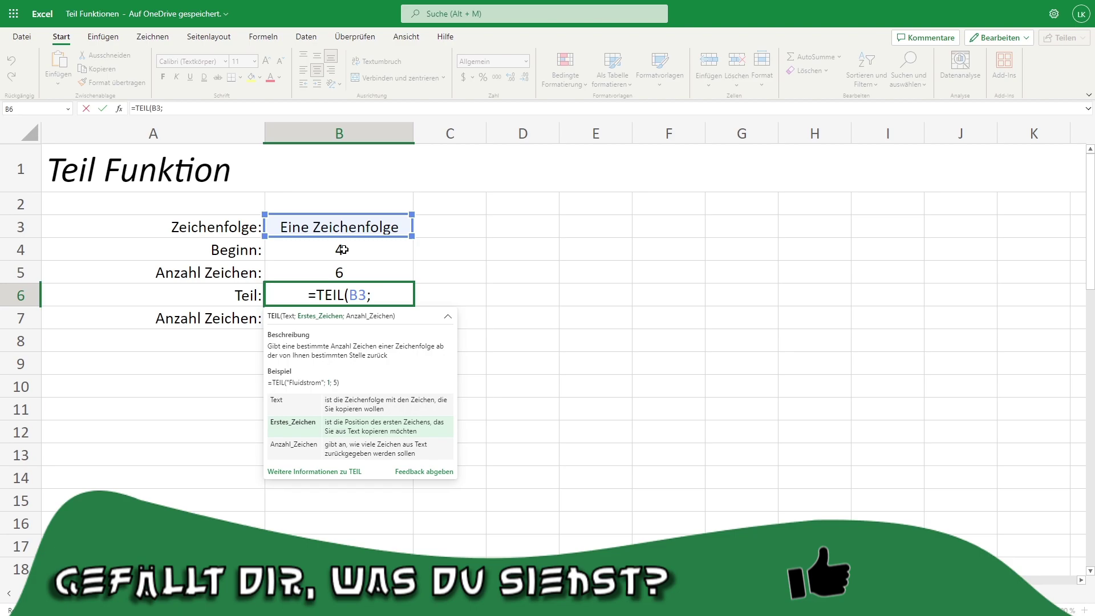
click(342, 249)
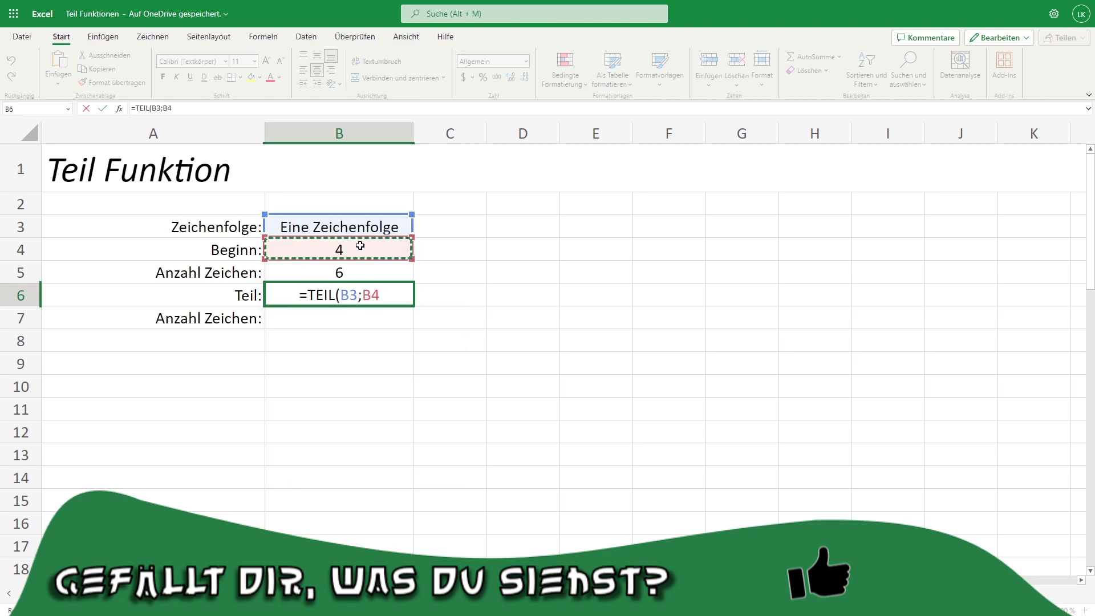
text(;)
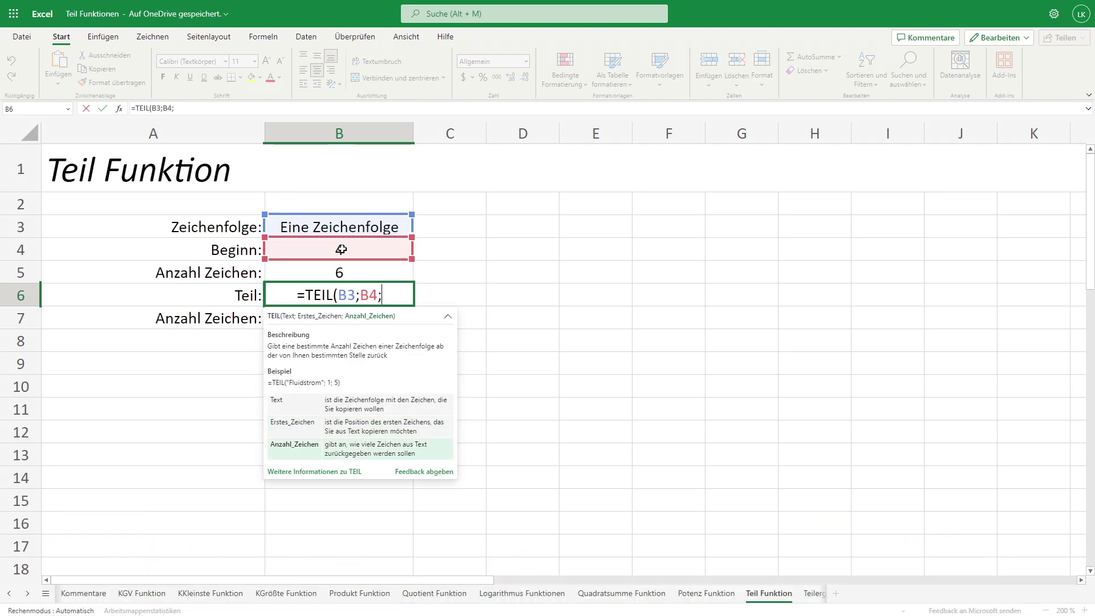
click(356, 277)
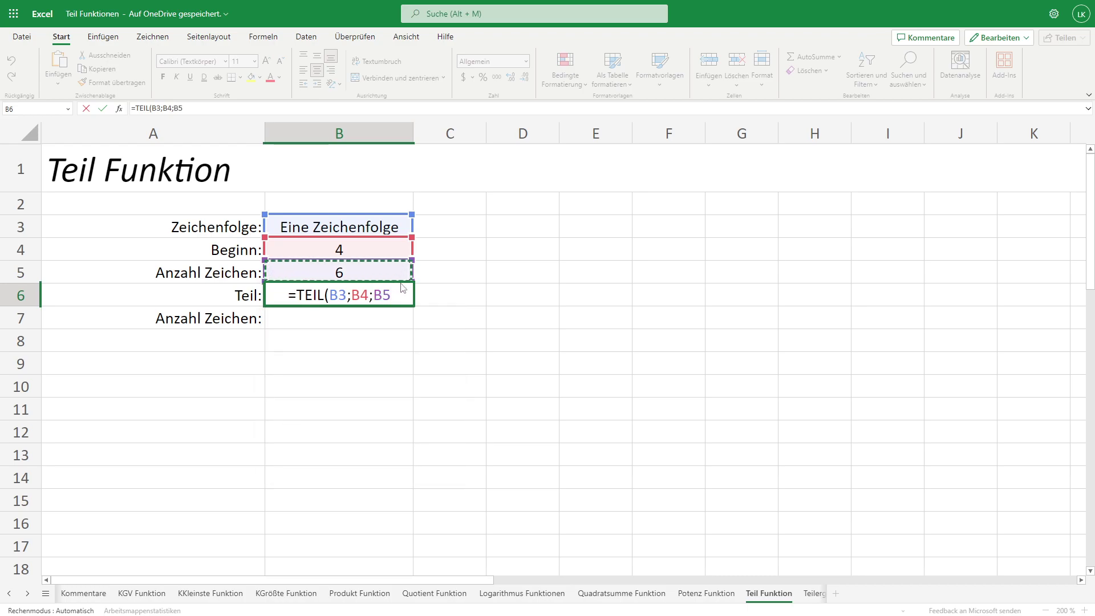
text())
key(Return)
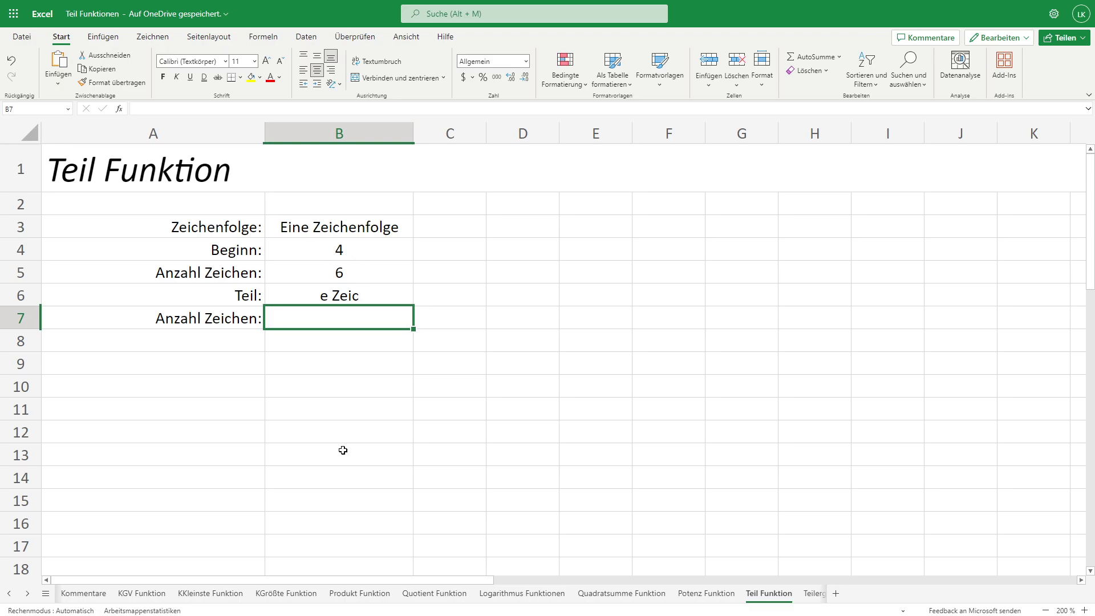
- Change the start in B4 to 6 and the count in B5 to 11
click(349, 255)
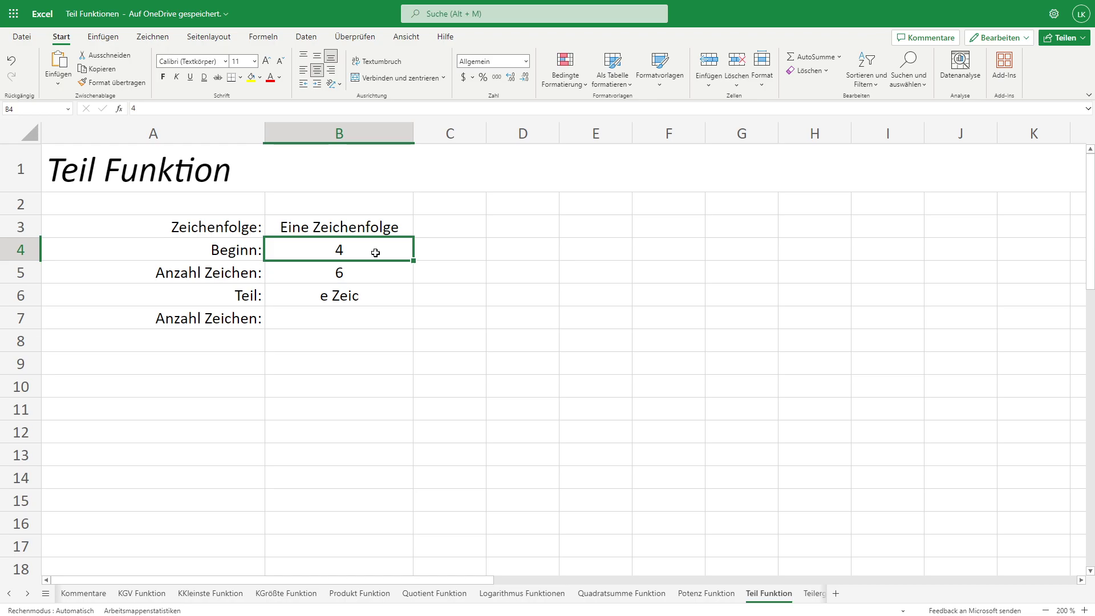
text(6)
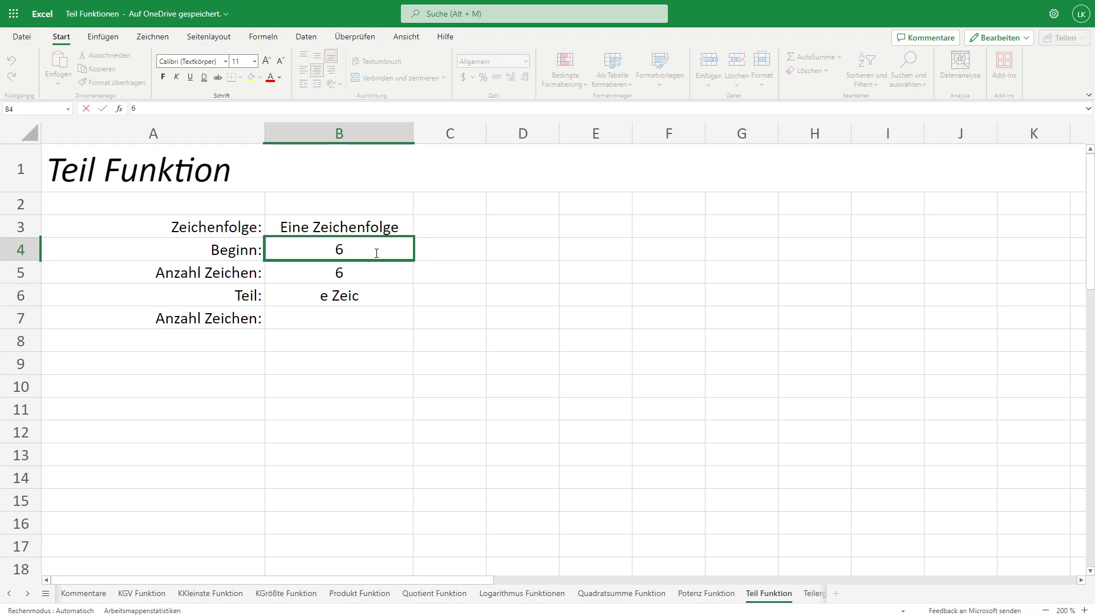
key(Return)
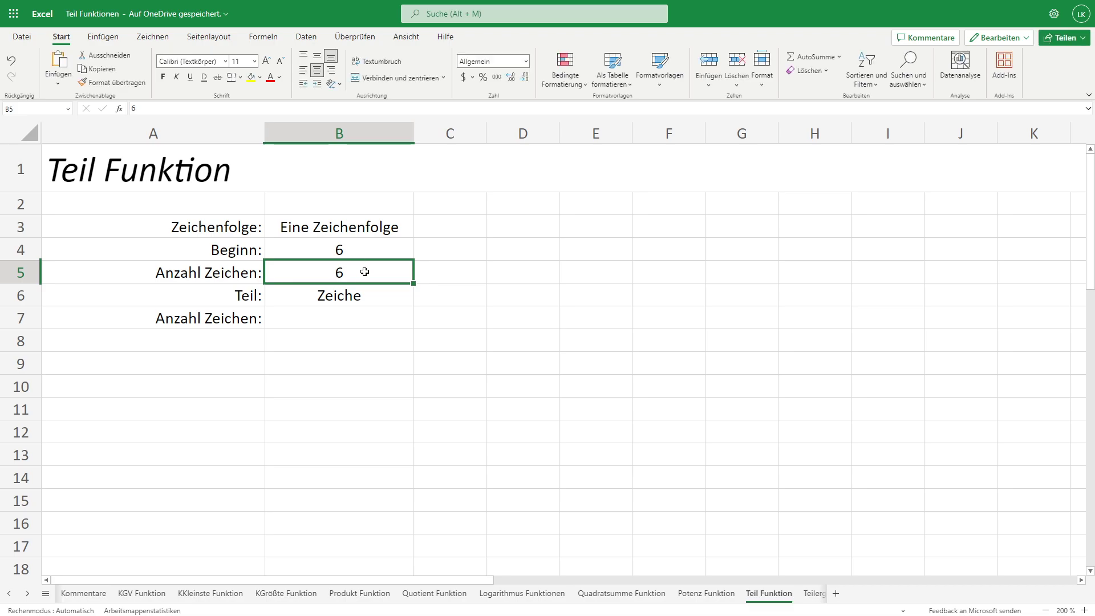
double_click(369, 273)
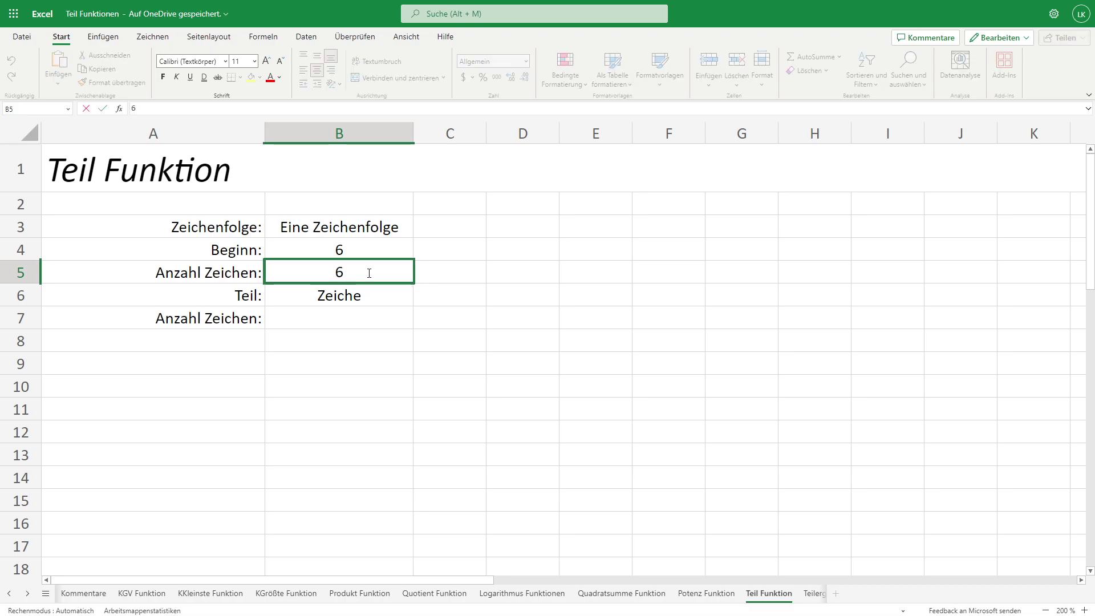
key(BackSpace)
text(11)
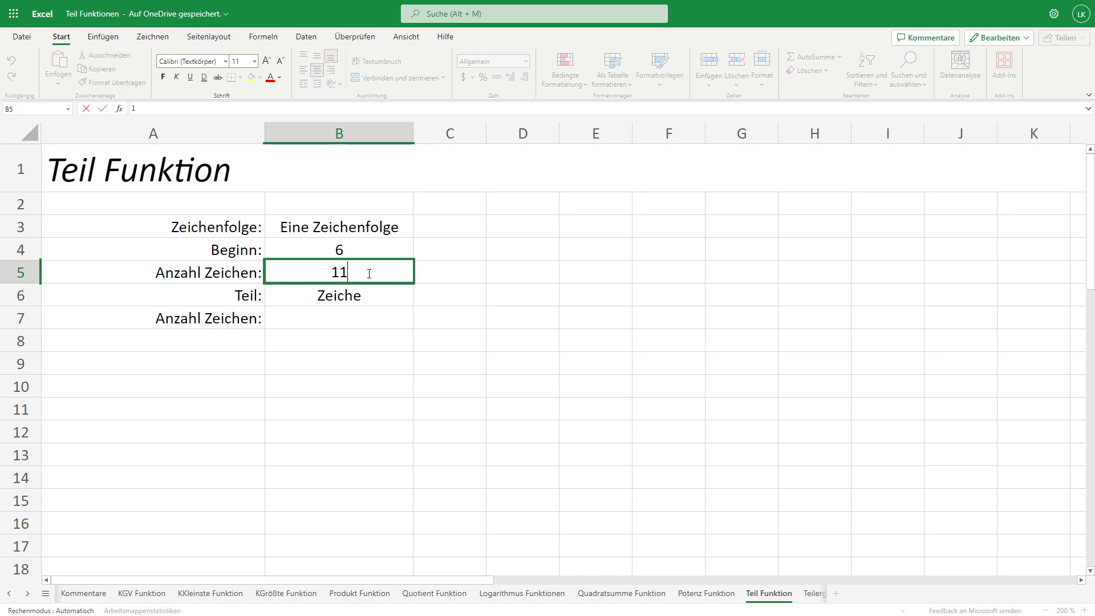
key(Return)
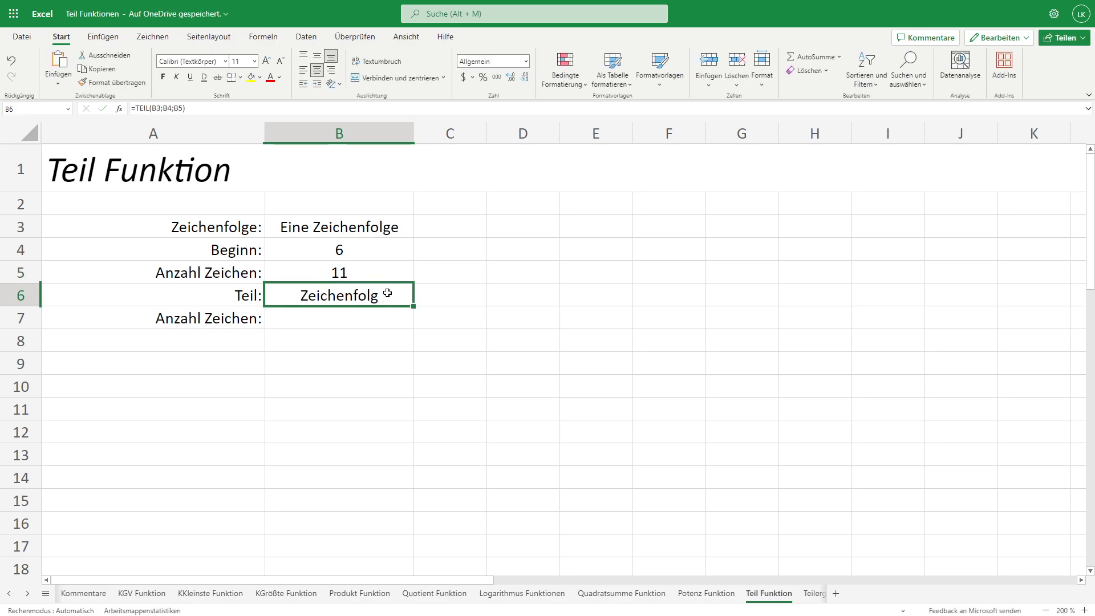
- Raise the count in B5 to 12 and confirm B6 returns 'Zeichenfolge'
click(375, 276)
double_click(375, 276)
key(BackSpace)
text(2)
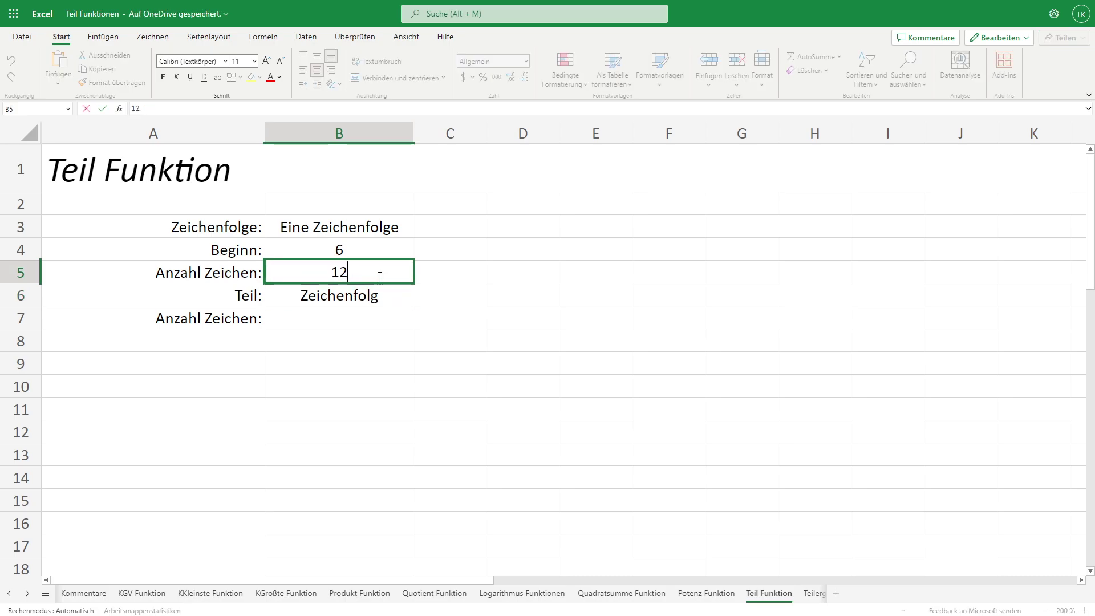
key(Return)
click(373, 325)
click(371, 293)
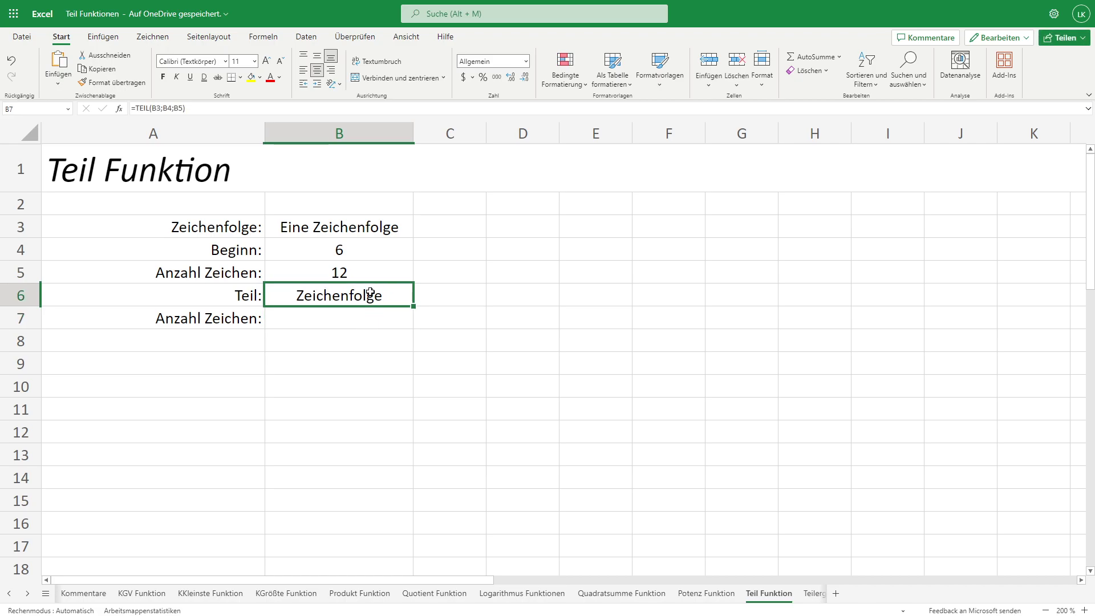
click(382, 314)
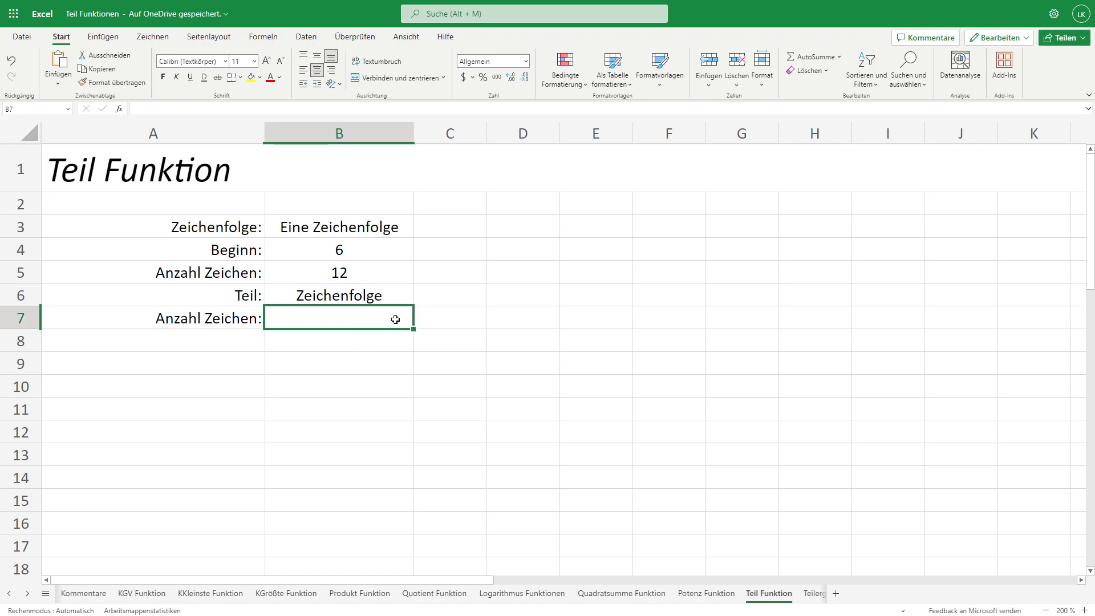
- Enter =LÄNGE(B6) in B7, counting 12 characters in 'Zeichenfolge'
text(=)
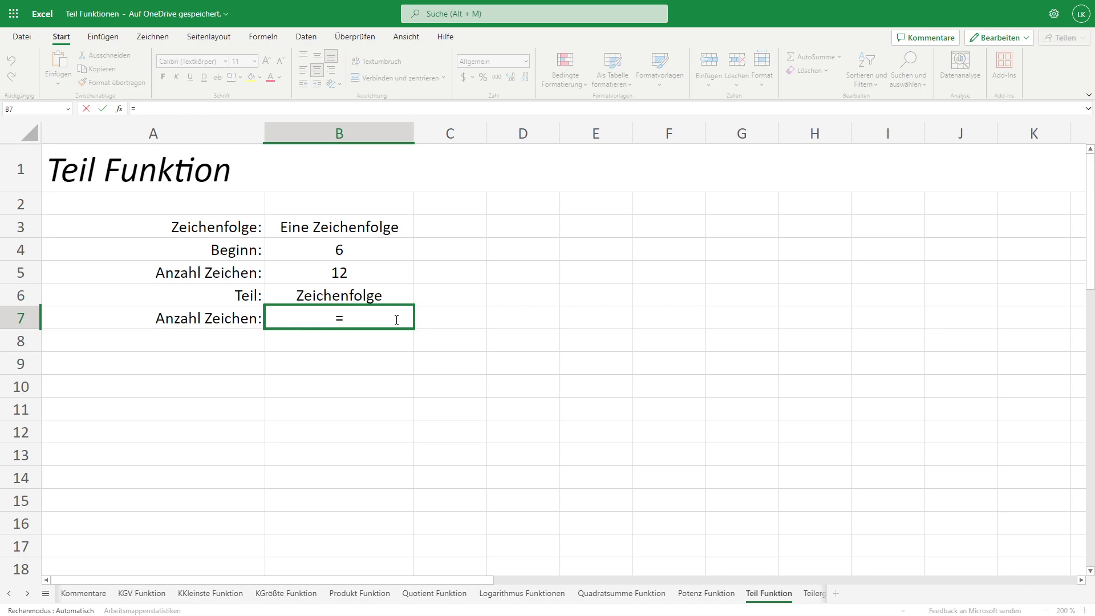
text(LÄNGE)
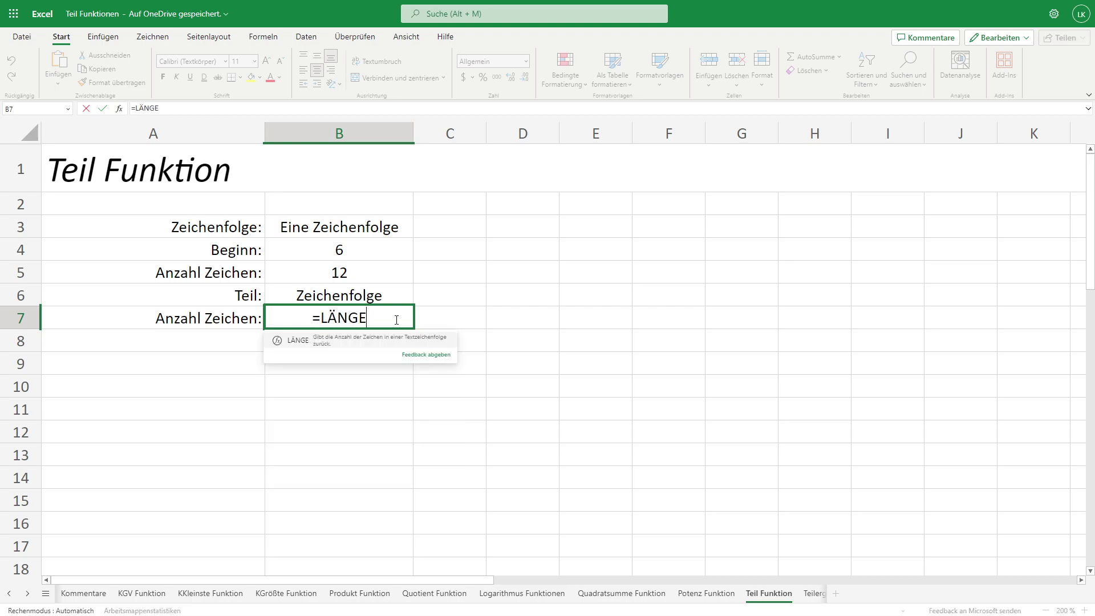
text(()
click(350, 294)
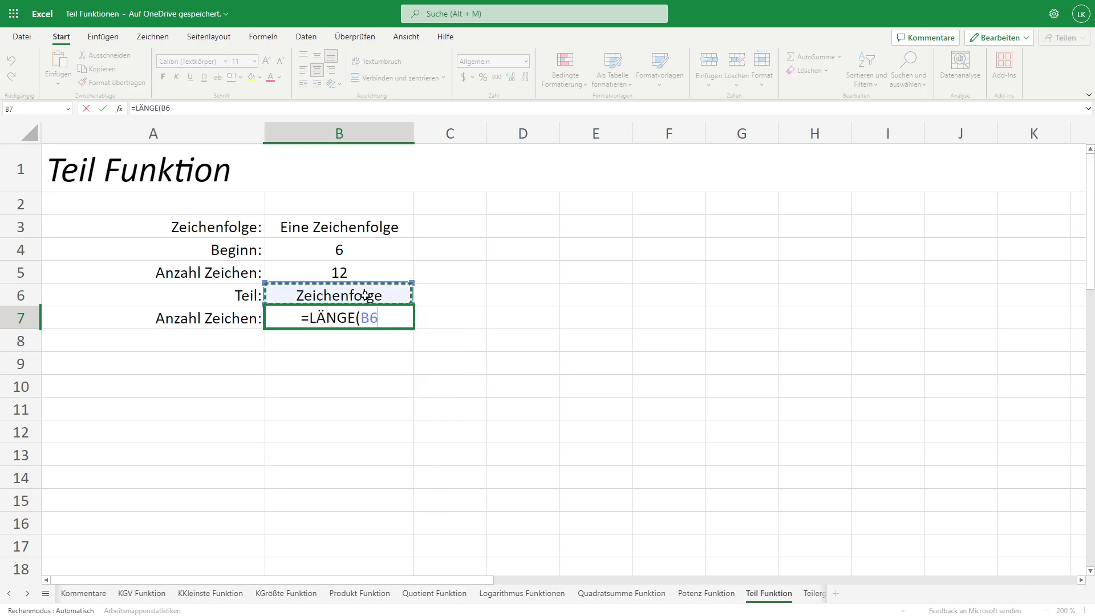
text())
key(Return)
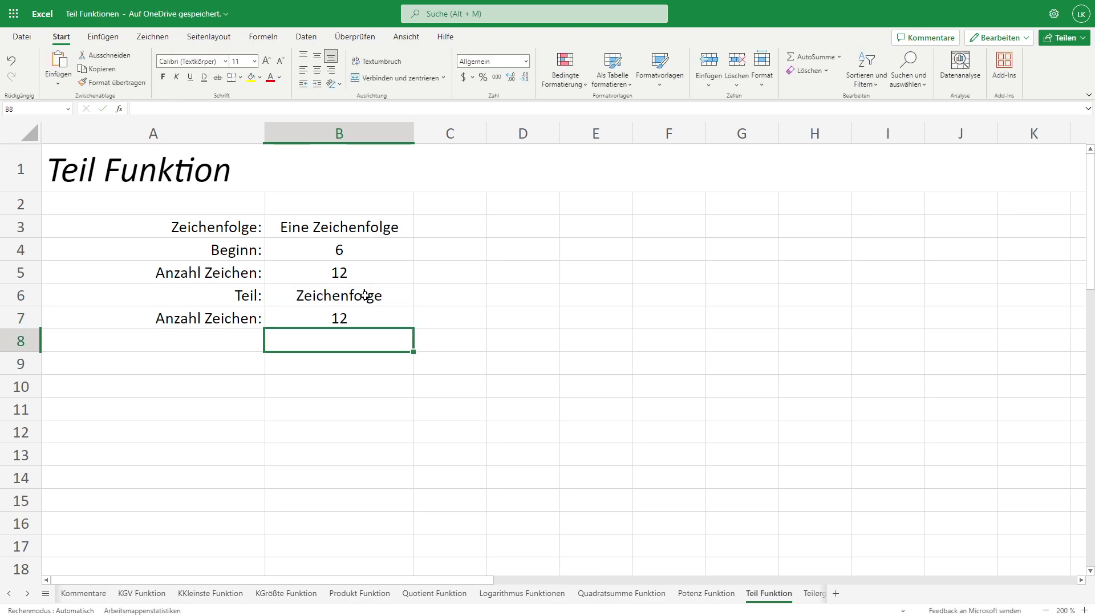
click(373, 311)
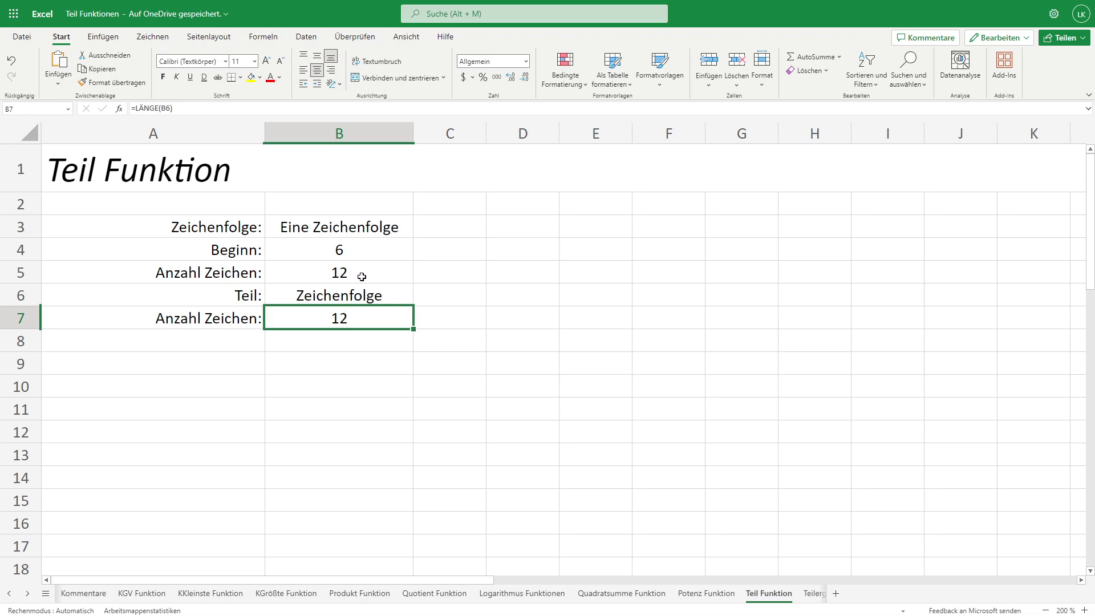
double_click(350, 251)
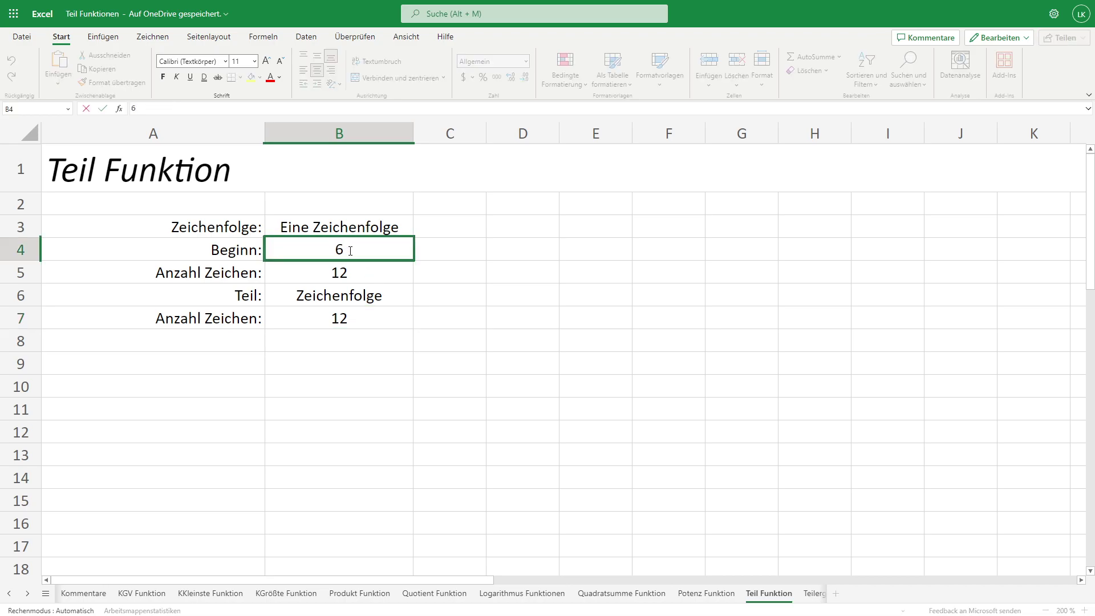
- Change the start in B4 to 0, which makes the TEIL result show #WERT!
click(339, 251)
text(0)
key(Delete)
click(341, 266)
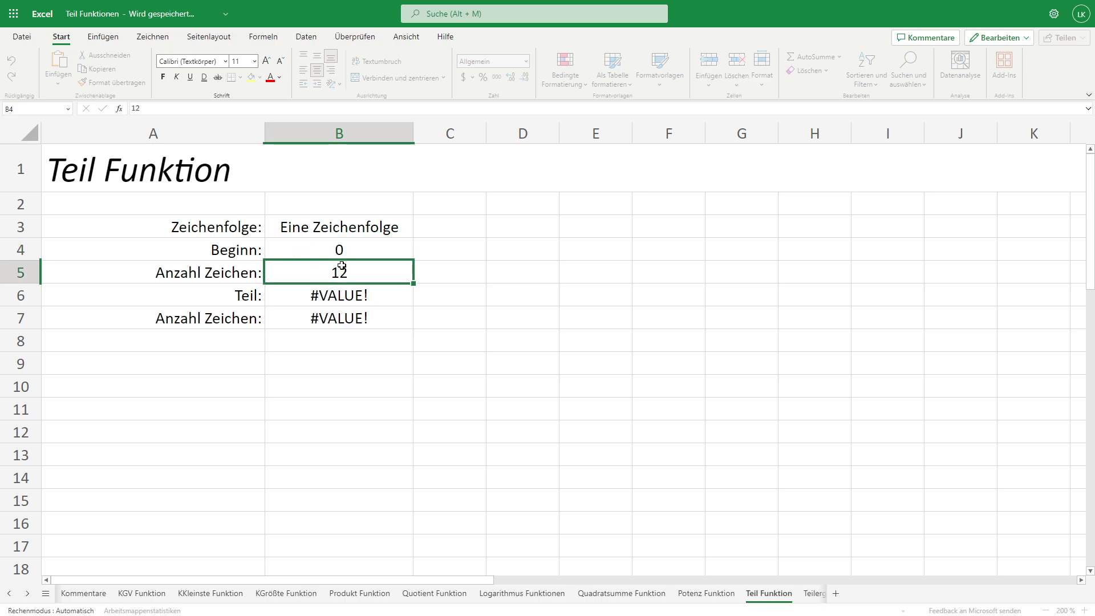
- Set the length in B5 to 5 and the start in B4 to 1, giving 'Eine'
key(BackSpace)
key(BackSpace)
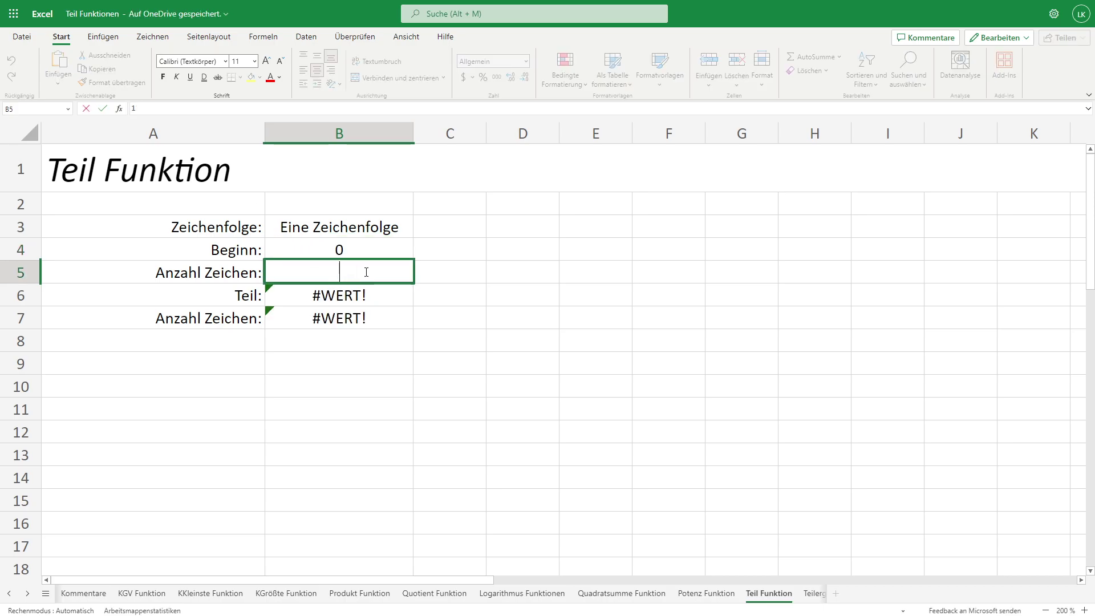
text(5)
key(Return)
click(350, 251)
double_click(350, 251)
key(BackSpace)
text(1)
key(Return)
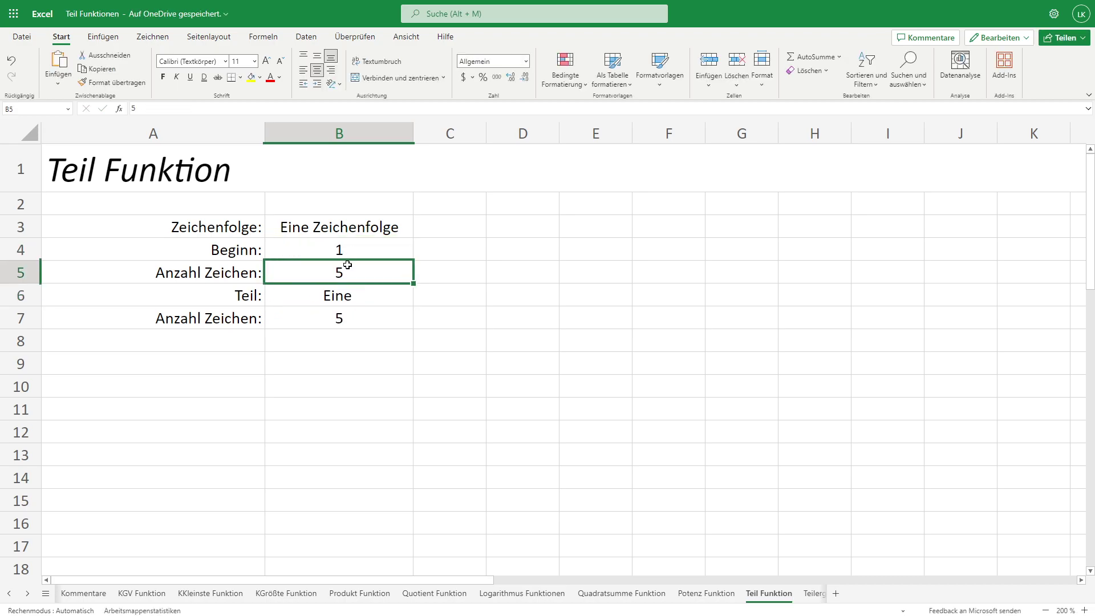
- Review the LÄNGE formula in B7 and the TEIL formula in B6 without changing them
click(365, 315)
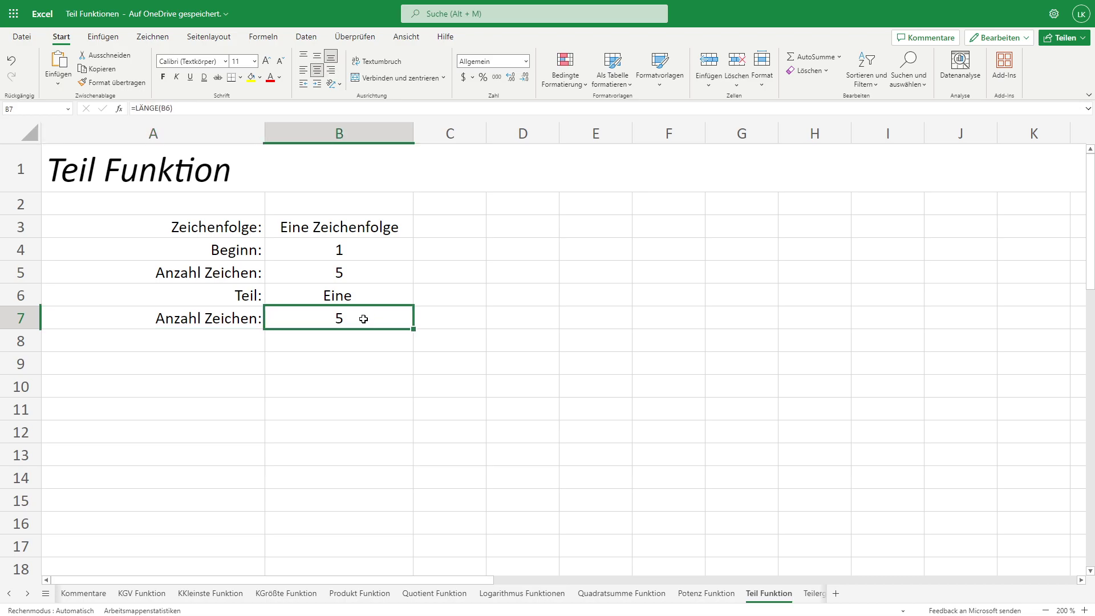
double_click(368, 295)
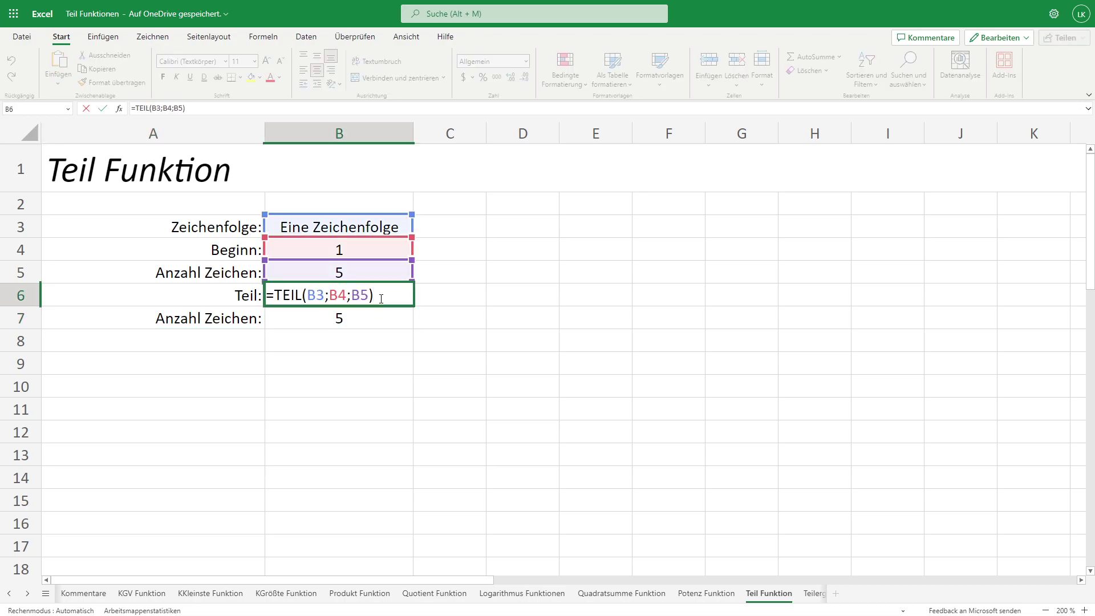
key(Return)
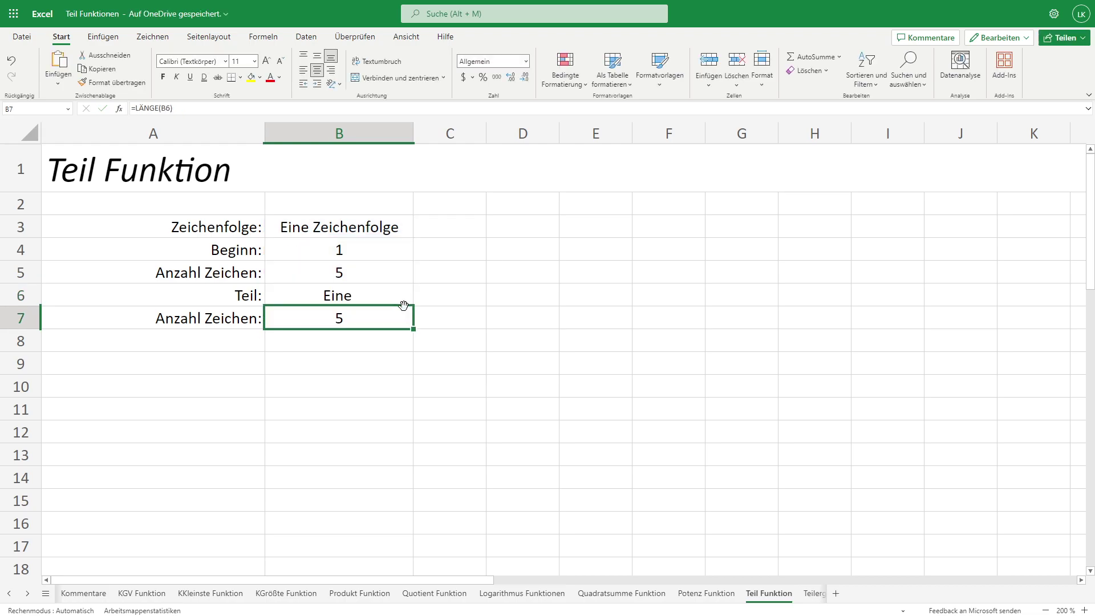
click(335, 293)
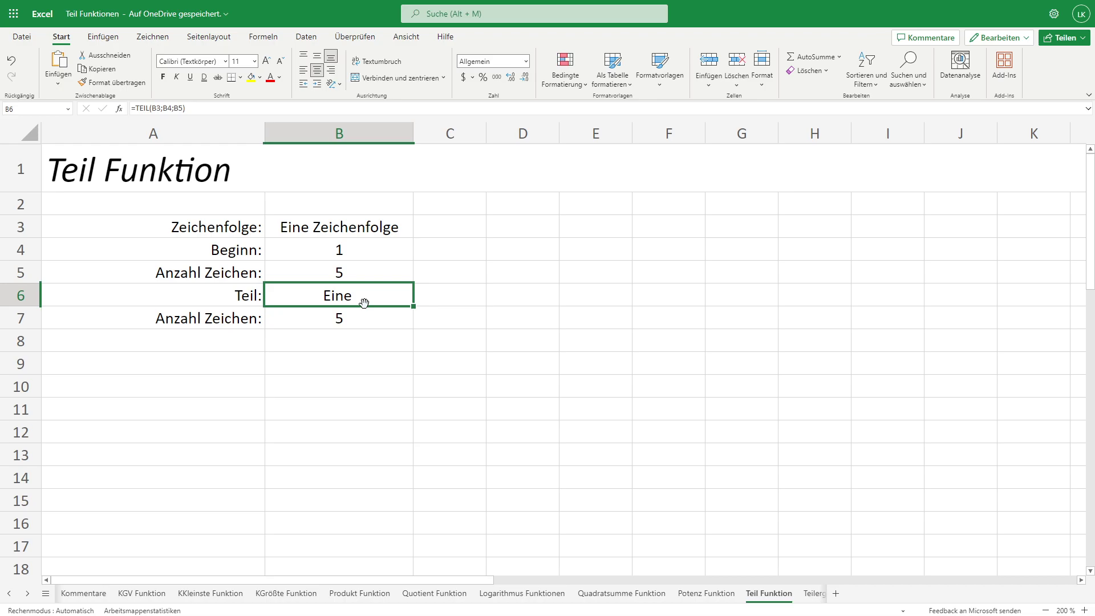
click(366, 246)
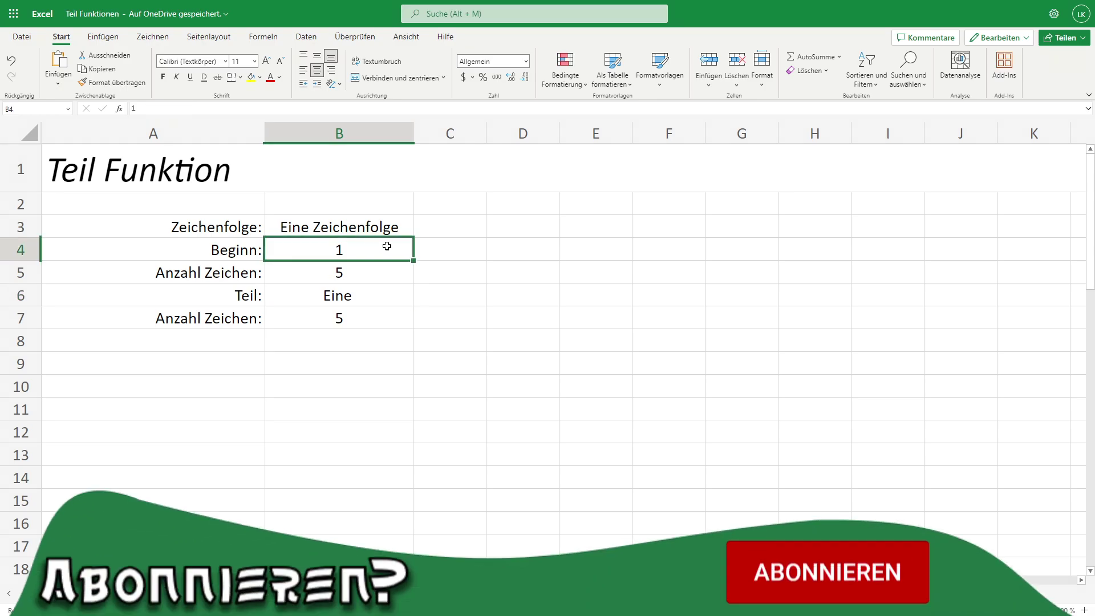
- Try a start of -5 in B4, then restore the start to 1
text(-5)
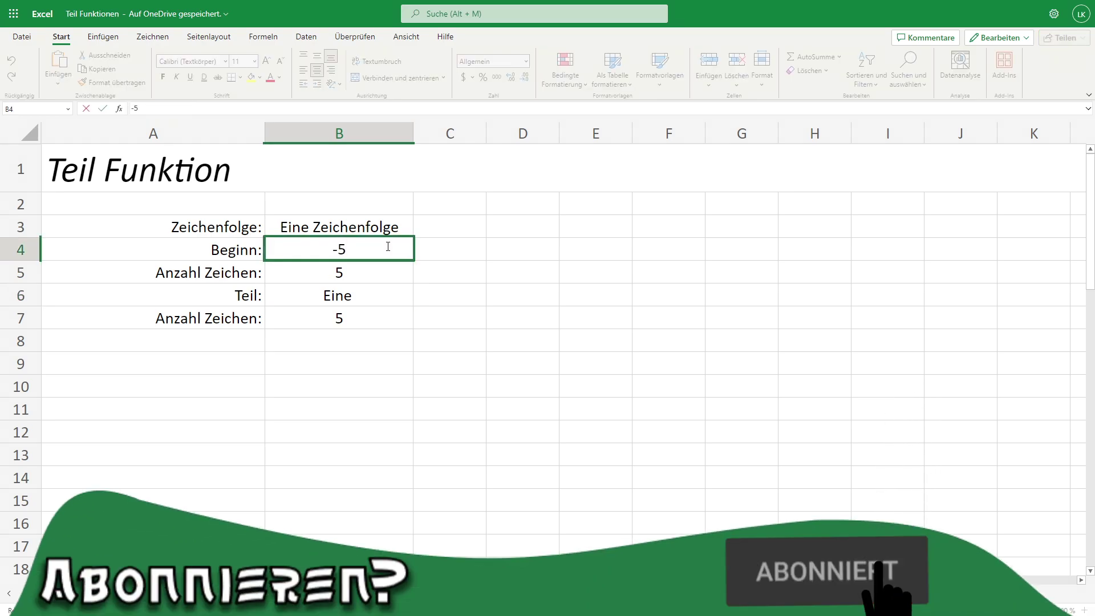
key(Return)
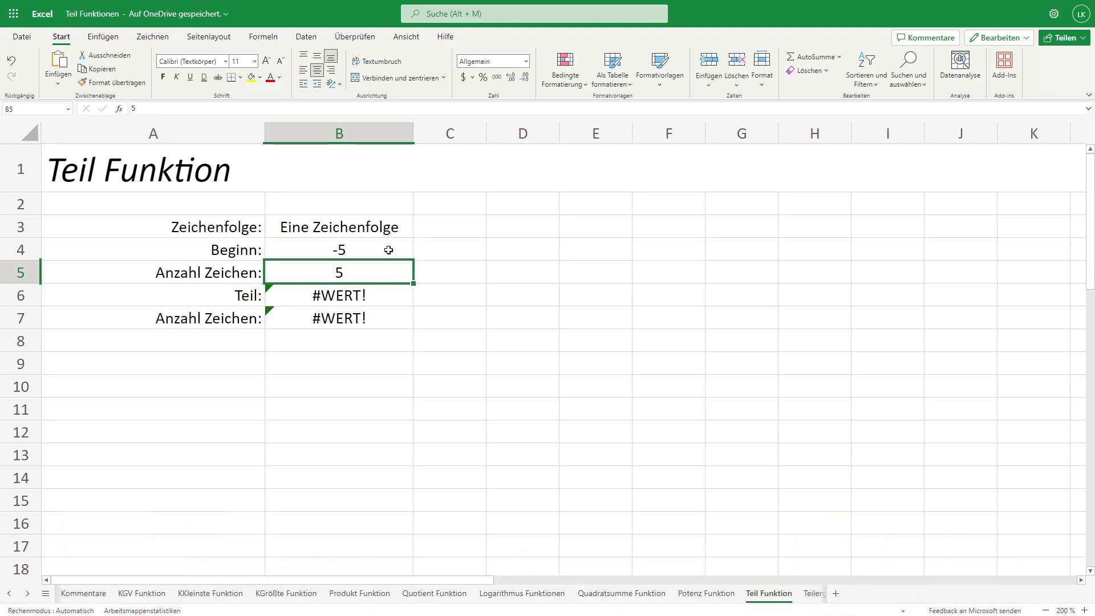
double_click(349, 251)
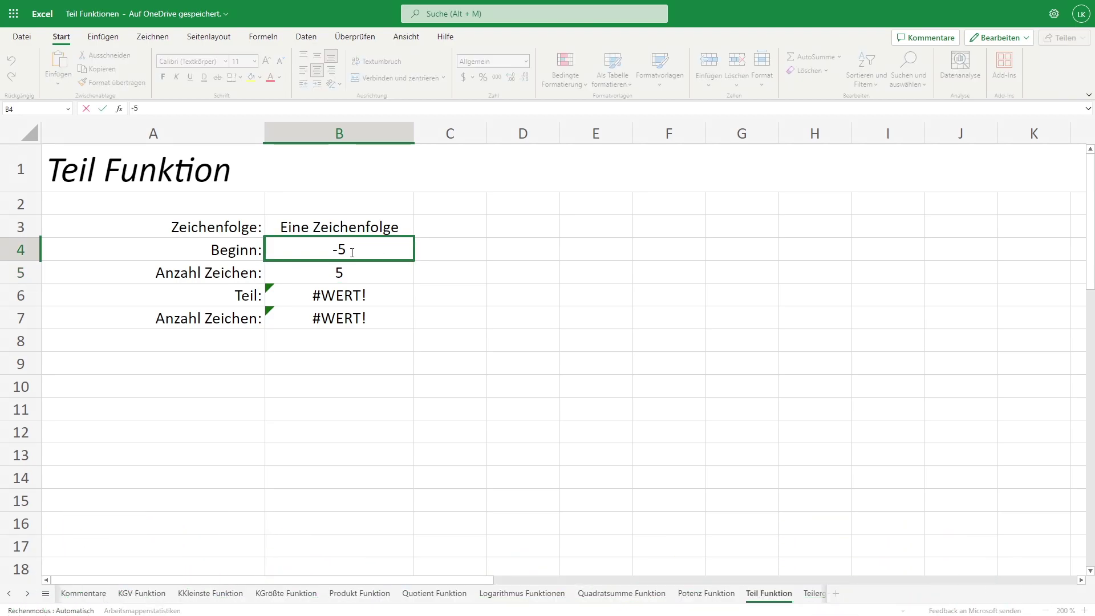
key(BackSpace)
key(BackSpace)
text(1)
key(Return)
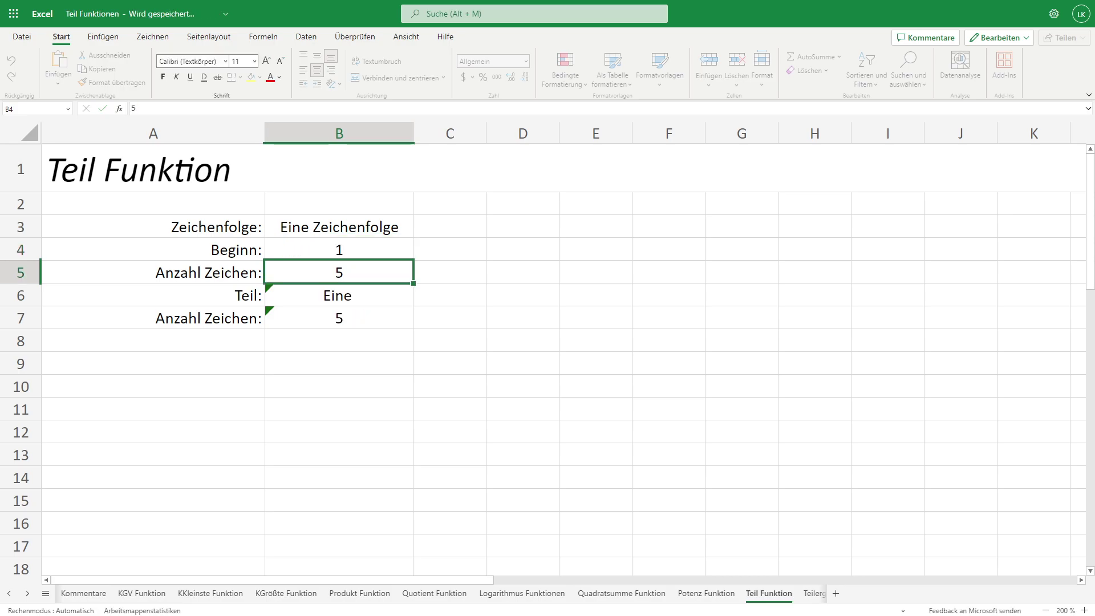
- Set the length in B5 to 0, then to -2, producing #WERT! in B6 and B7
double_click(356, 275)
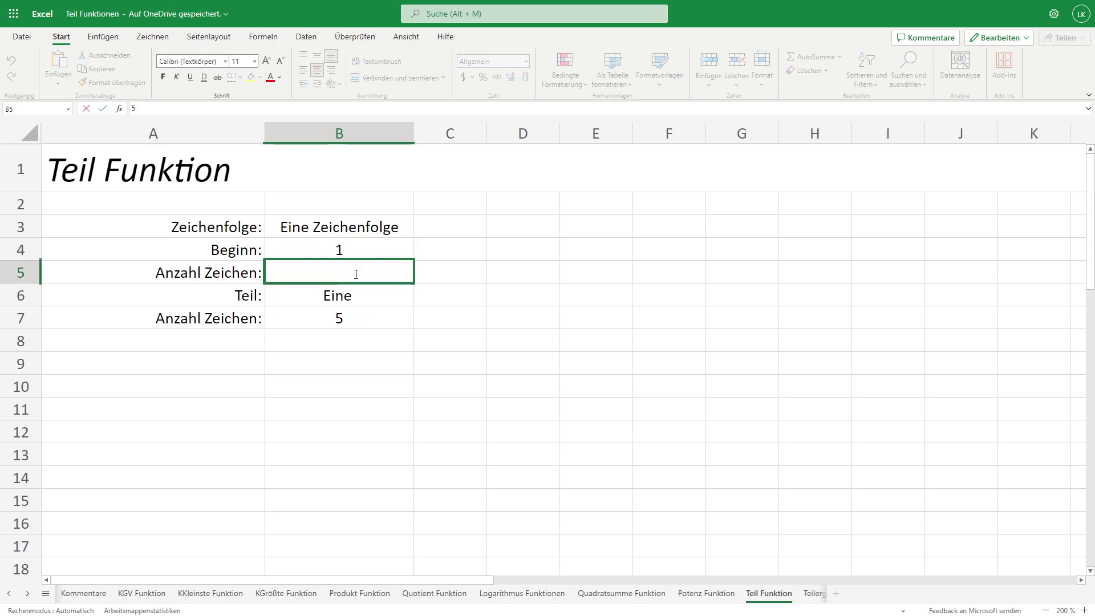
text(0)
key(Return)
click(347, 273)
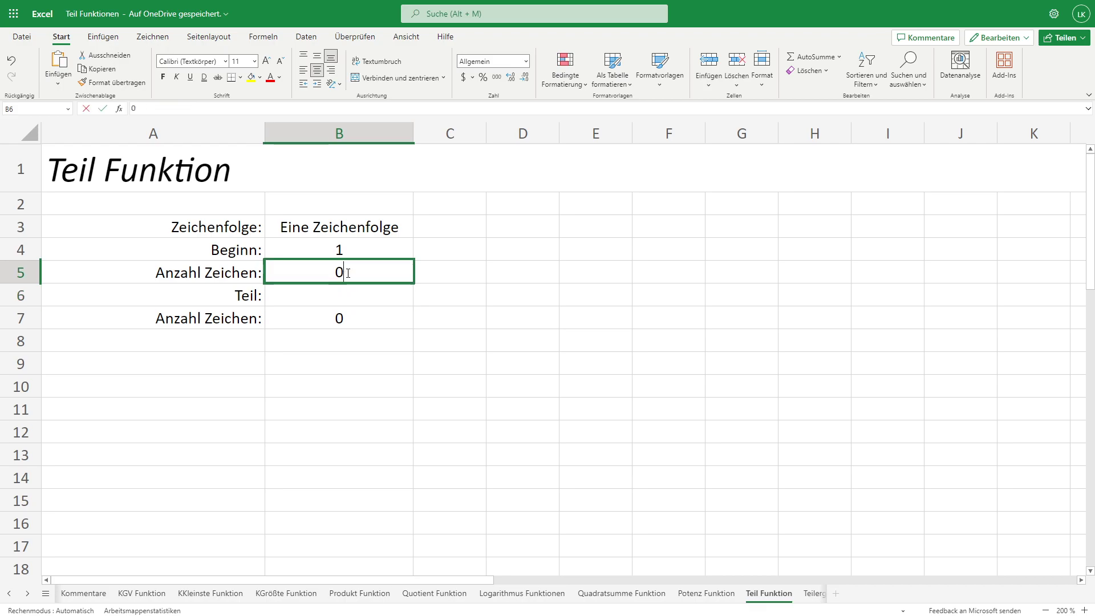
double_click(347, 273)
key(BackSpace)
text(-2)
key(Return)
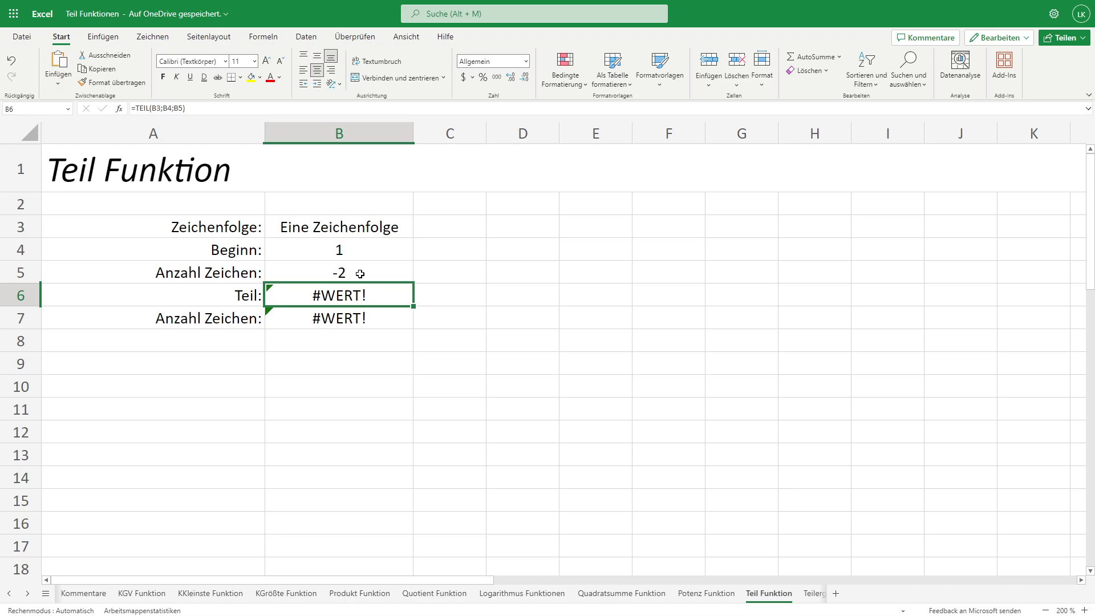
click(352, 249)
- Replace -2 in B5 with 30 so B6 shows 'Eine Zeichenfolge' and B7 counts 17
double_click(350, 273)
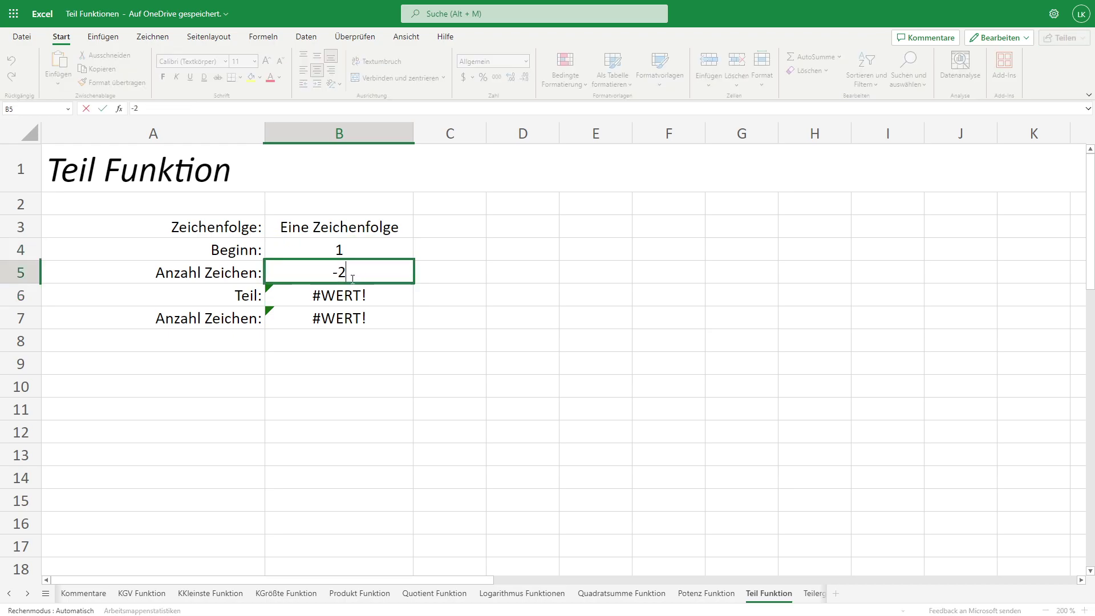
drag(348, 273, 332, 274)
text(30)
key(Return)
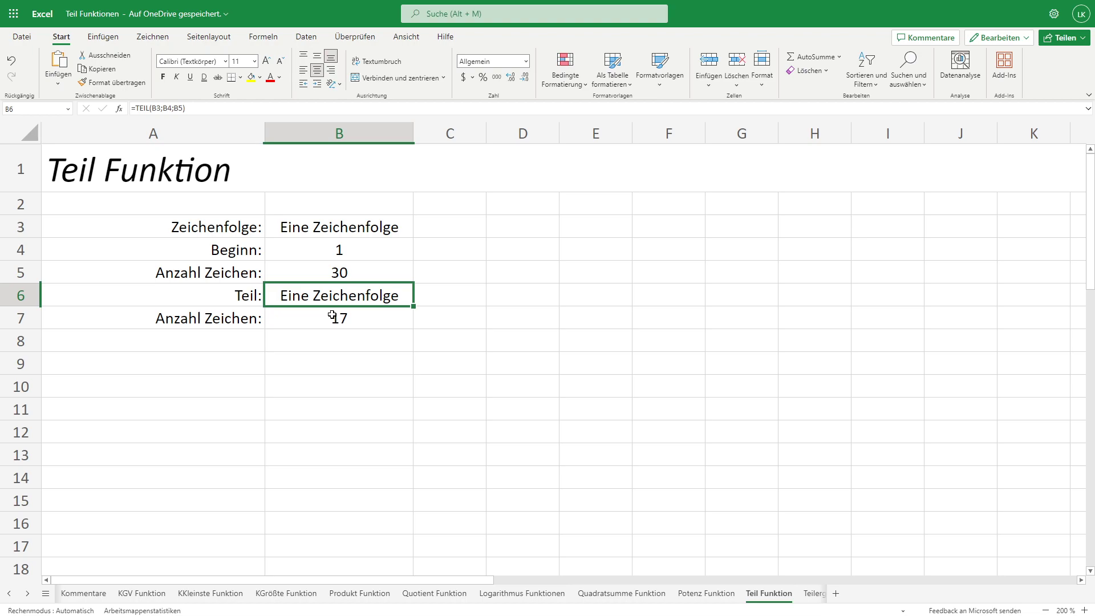
click(361, 320)
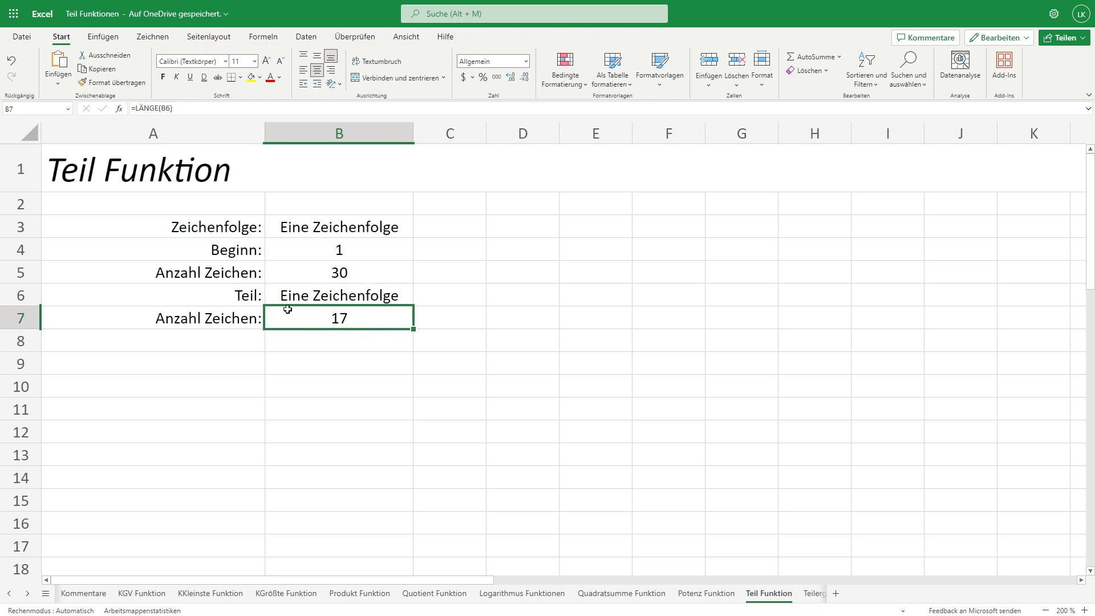